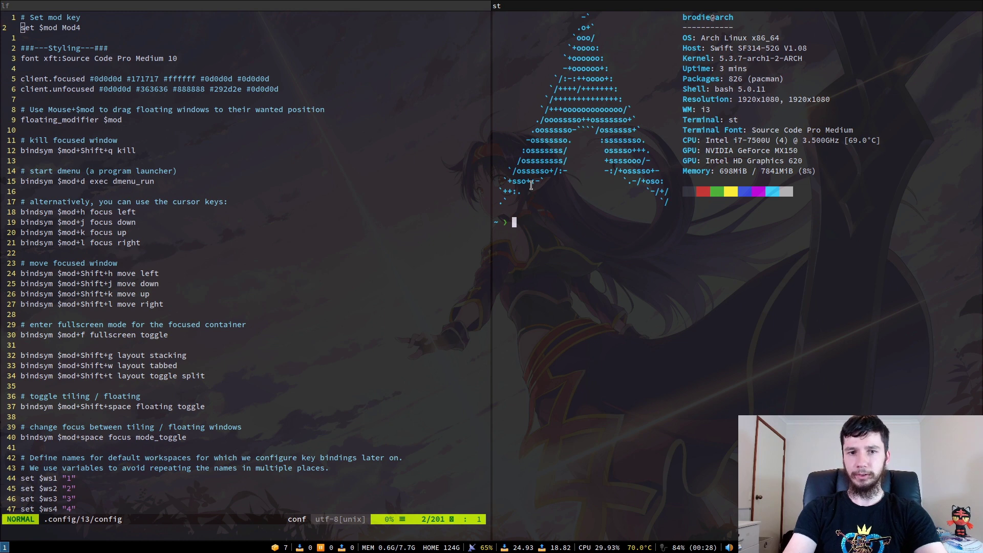
Step: Open another st terminal and move it into a full-width bottom row with Mod+Shift+J
{"action": "key", "text": "super+Return"}
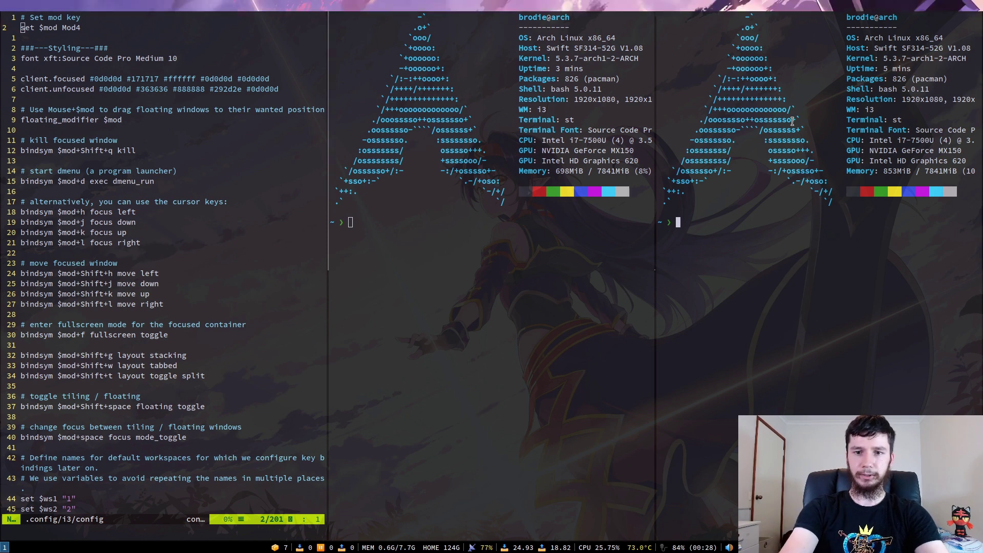
{"action": "key", "text": "super+shift+j"}
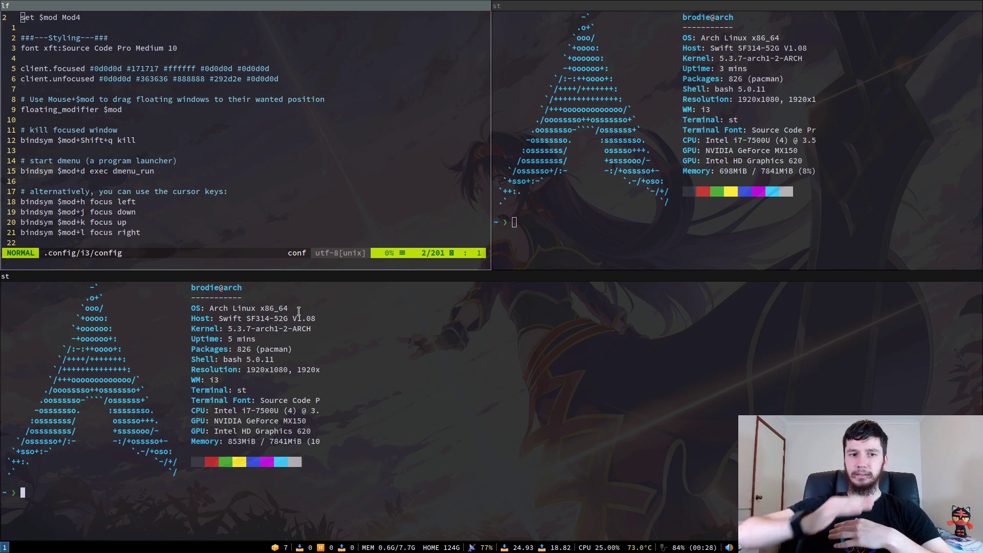
Step: Close the bottom st terminal, switch the windows to stacking layout, and launch Firefox
{"action": "key", "text": "super+shift+q"}
{"action": "mouse_move", "coordinate": [599, 343]}
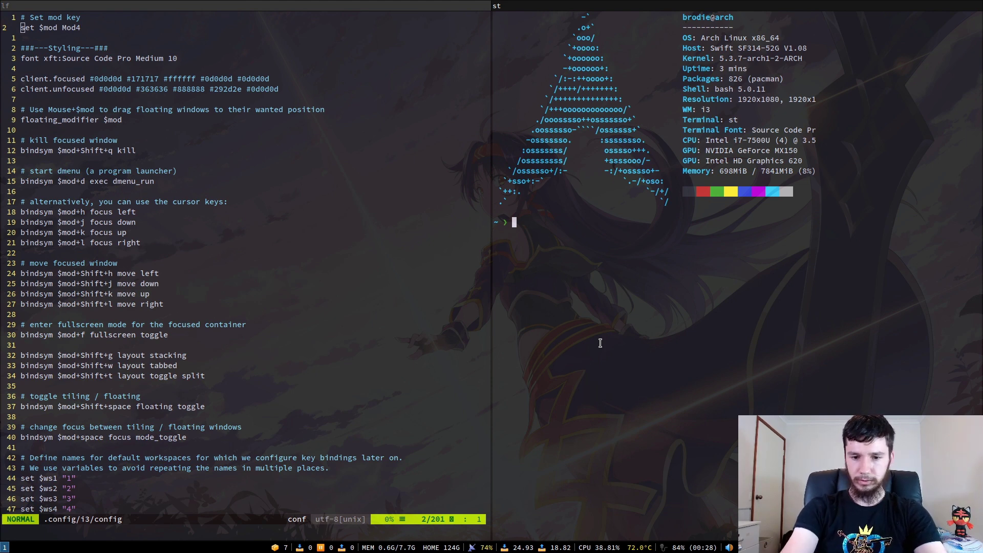
{"action": "key", "text": "super+shift+g"}
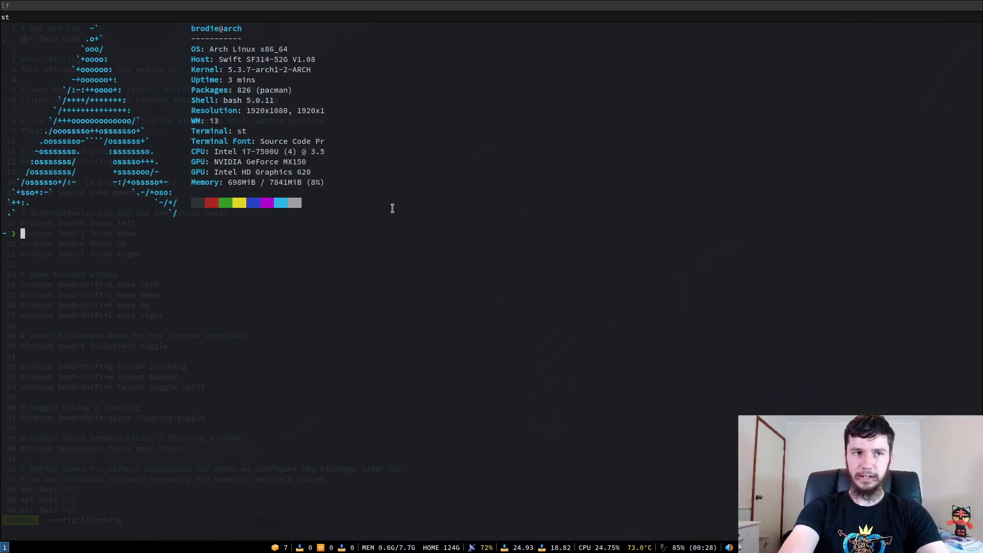
{"action": "key", "text": "super+w"}
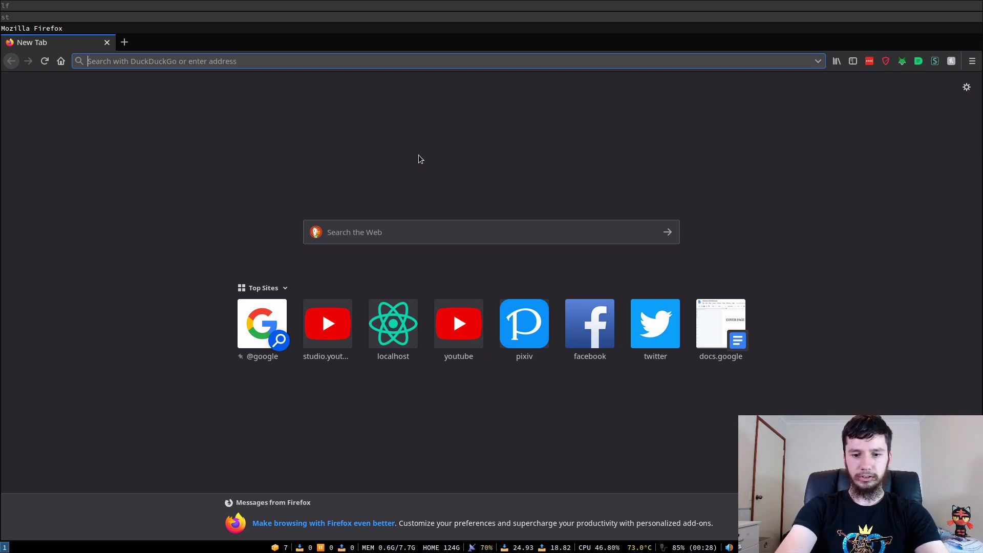
Step: Move focus up the stack twice, from Firefox past st to the lf Vim config editor
{"action": "key", "text": "super+Up"}
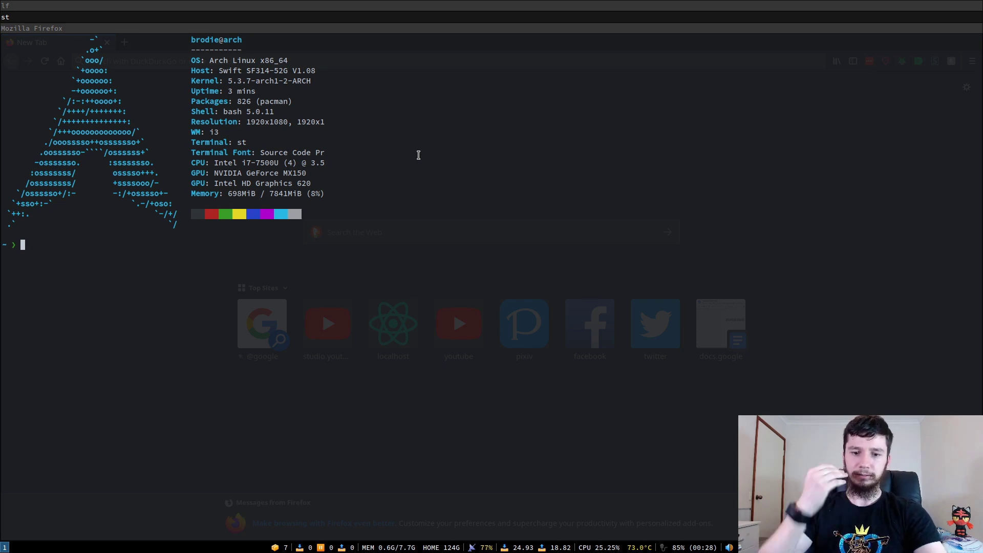
{"action": "key", "text": "super+Up"}
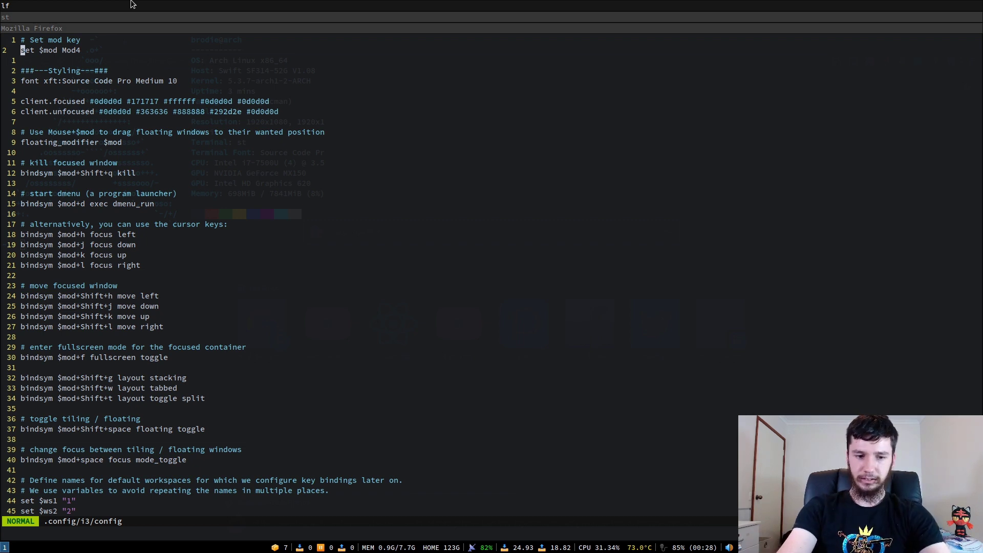
Step: Switch to tabbed layout and cycle through the st and Firefox tabs back to lf
{"action": "key", "text": "super+shift+w"}
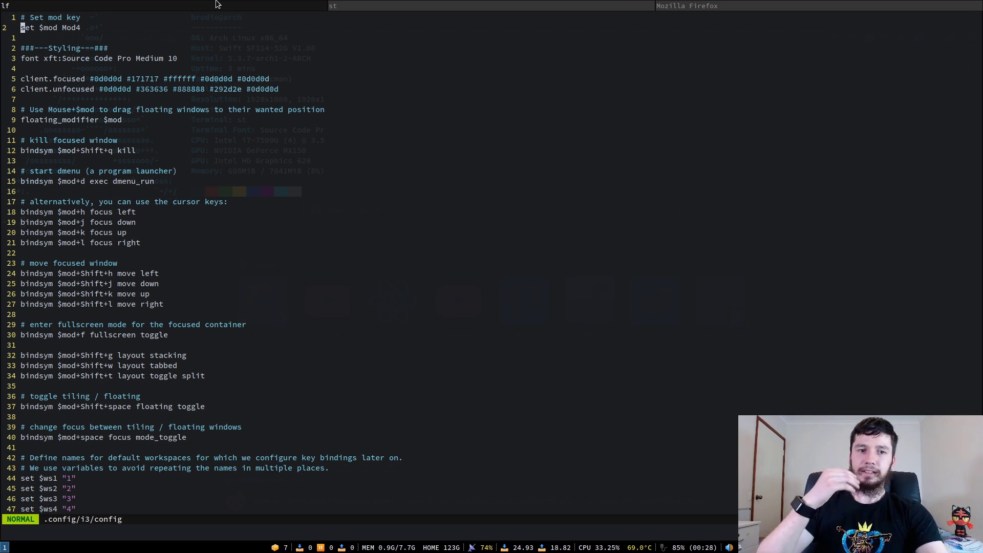
{"action": "key", "text": "super+l"}
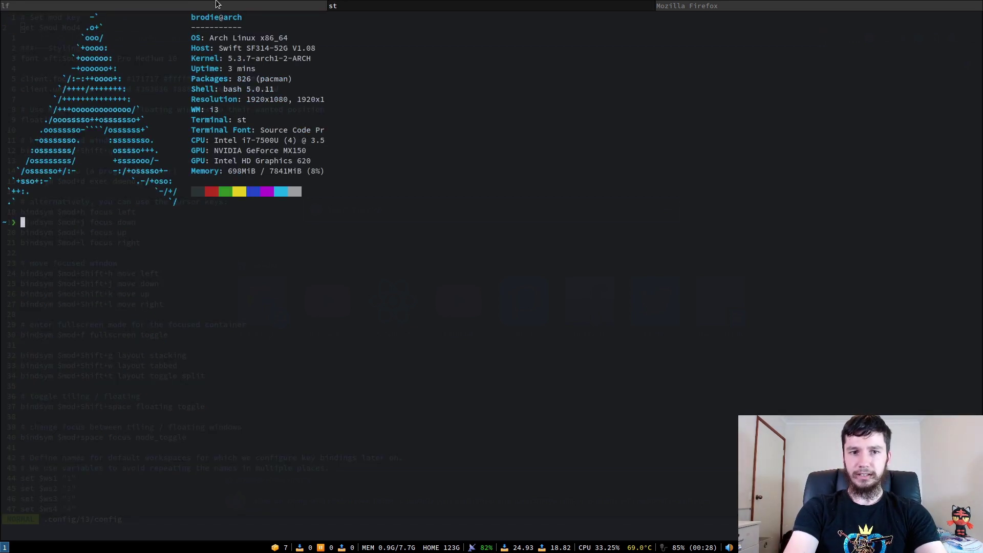
{"action": "key", "text": "super+l"}
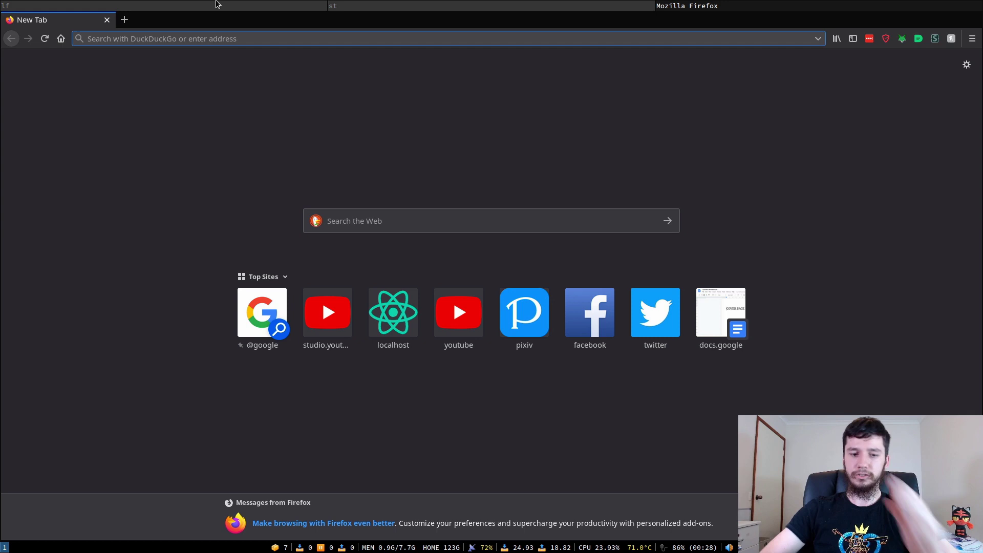
{"action": "key", "text": "super+h"}
{"action": "key", "text": "super+h"}
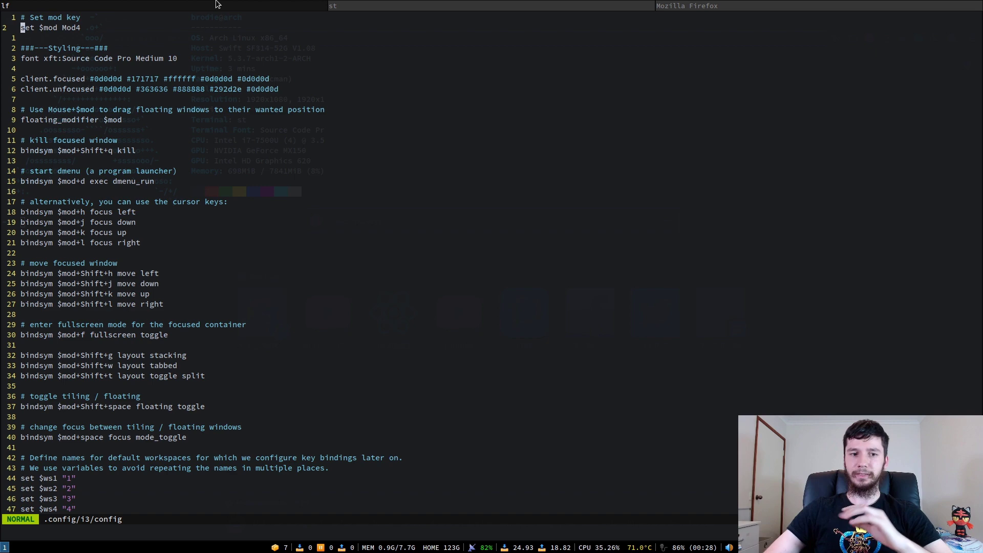
Step: Float the lf config editor, drag it toward the upper left, and focus it
{"action": "key", "text": "super+shift+space"}
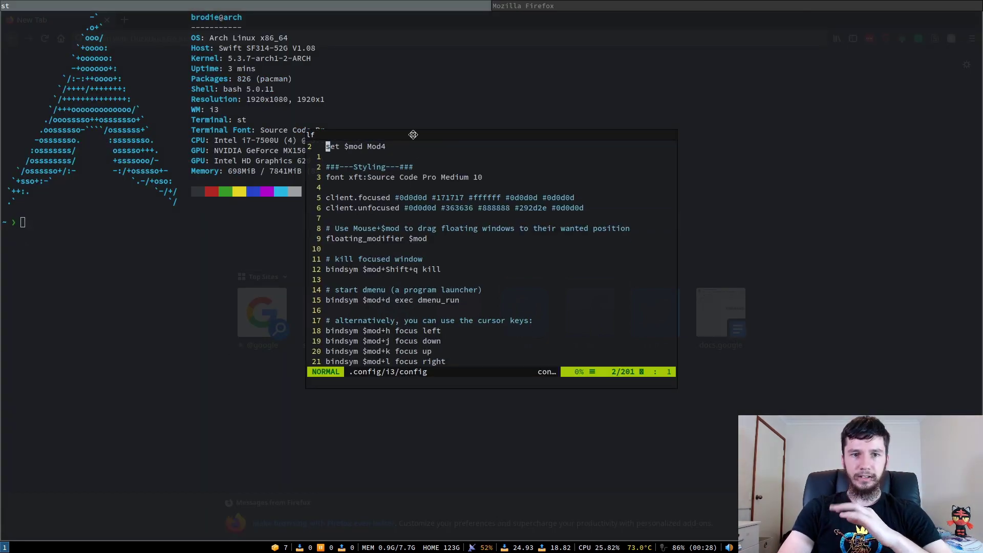
{"action": "left_click_drag", "start_coordinate": [410, 134], "coordinate": [303, 64]}
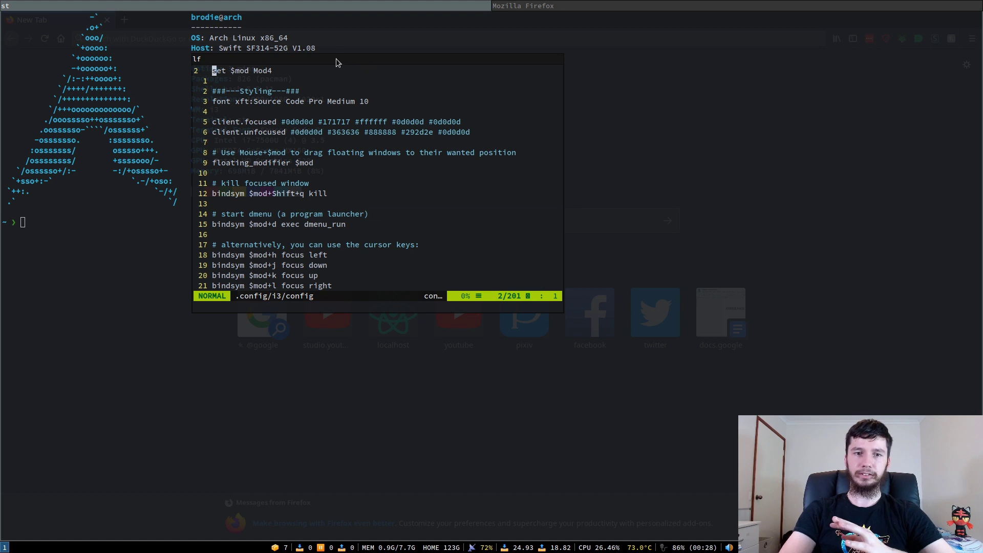
{"action": "left_click_drag", "start_coordinate": [338, 59], "coordinate": [212, 99]}
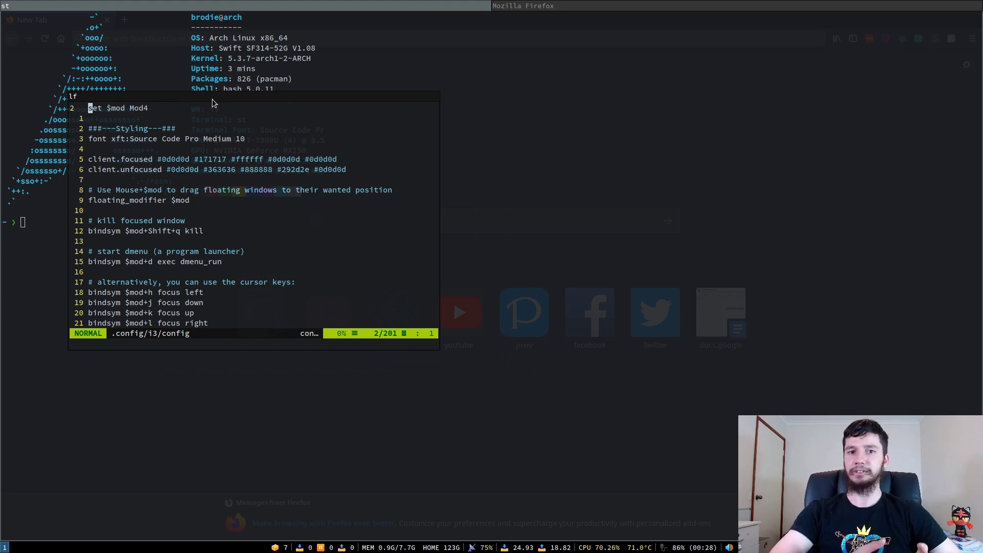
{"action": "left_click", "coordinate": [429, 139]}
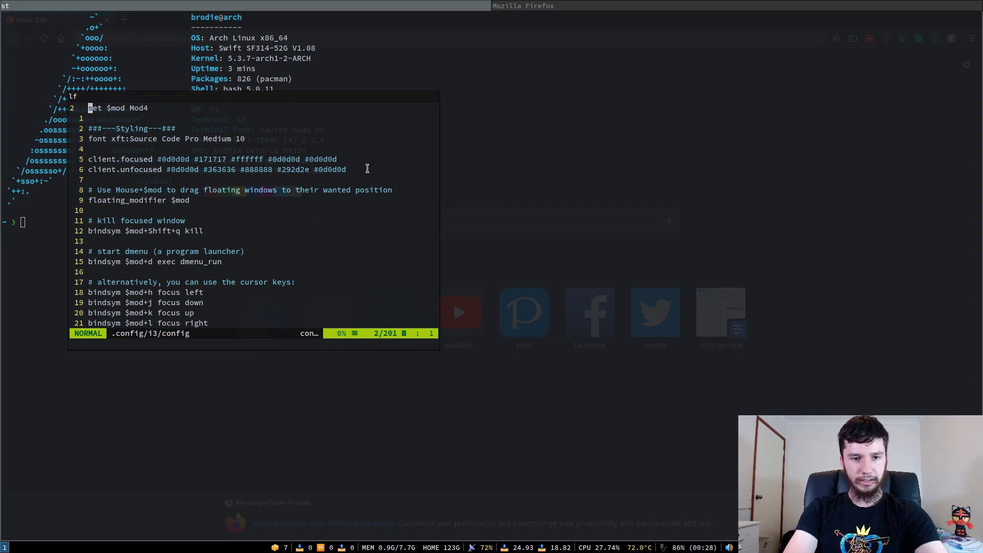
Step: Widen the floating editor in resize mode using the arrow keys, then leave resize mode
{"action": "key", "text": "super+r"}
{"action": "key", "text": "Left"}
{"action": "key", "text": "Left"}
{"action": "key", "text": "Left"}
{"action": "key", "text": "Left"}
{"action": "key", "text": "Left"}
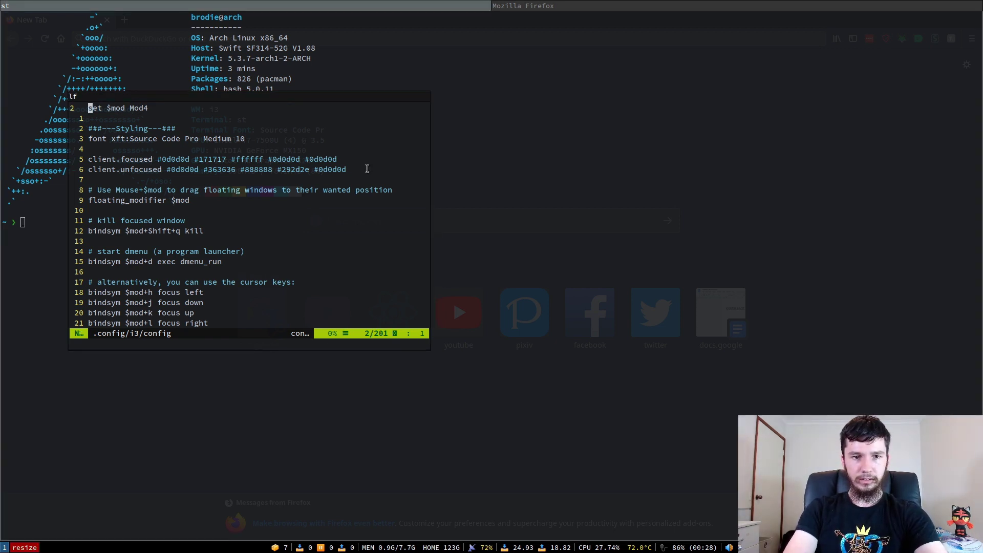
{"action": "key", "text": "Right"}
{"action": "key", "text": "Right"}
{"action": "key", "text": "Right"}
{"action": "key", "text": "Right"}
{"action": "key", "text": "Right"}
{"action": "key", "text": "Right"}
{"action": "key", "text": "Right"}
{"action": "key", "text": "Right"}
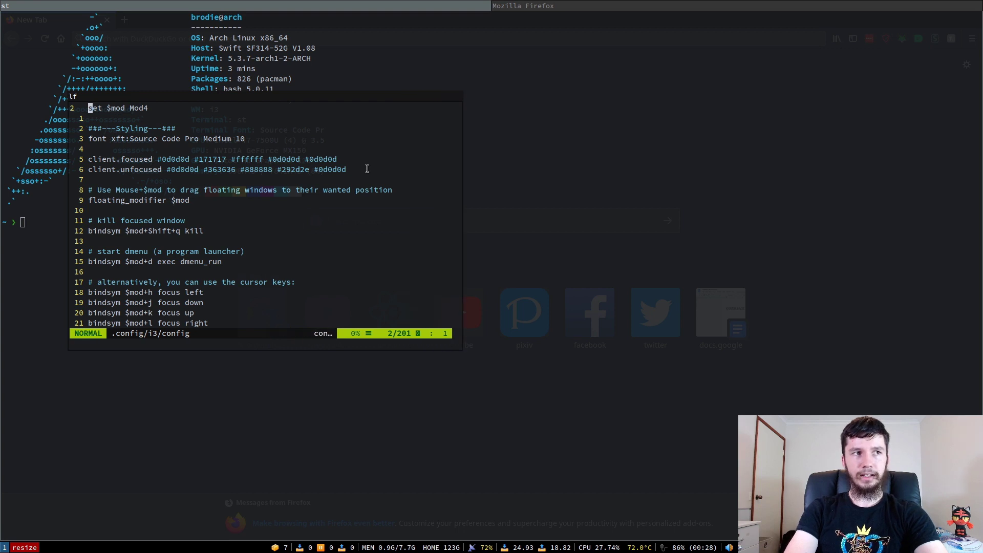
{"action": "key", "text": "Right"}
{"action": "key", "text": "Right"}
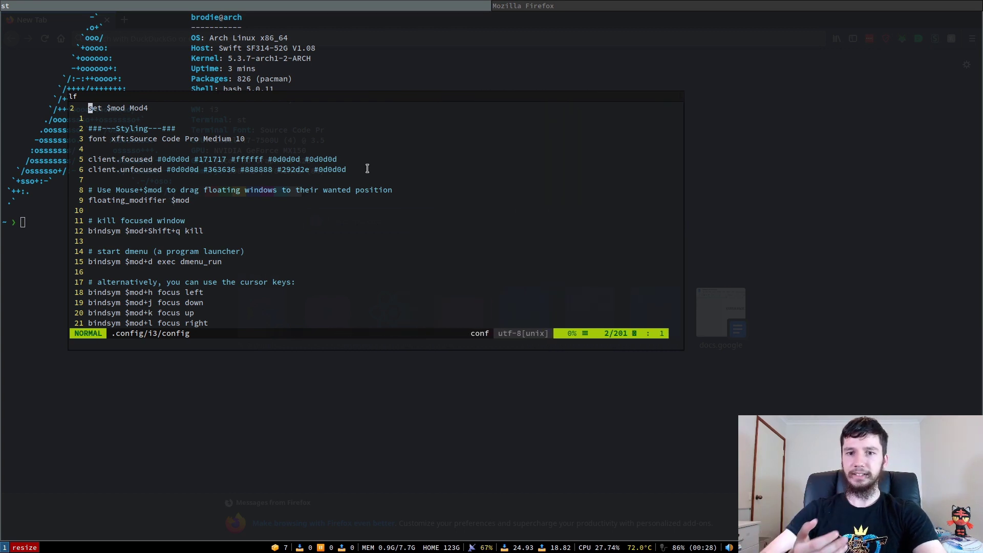
{"action": "key", "text": "Escape"}
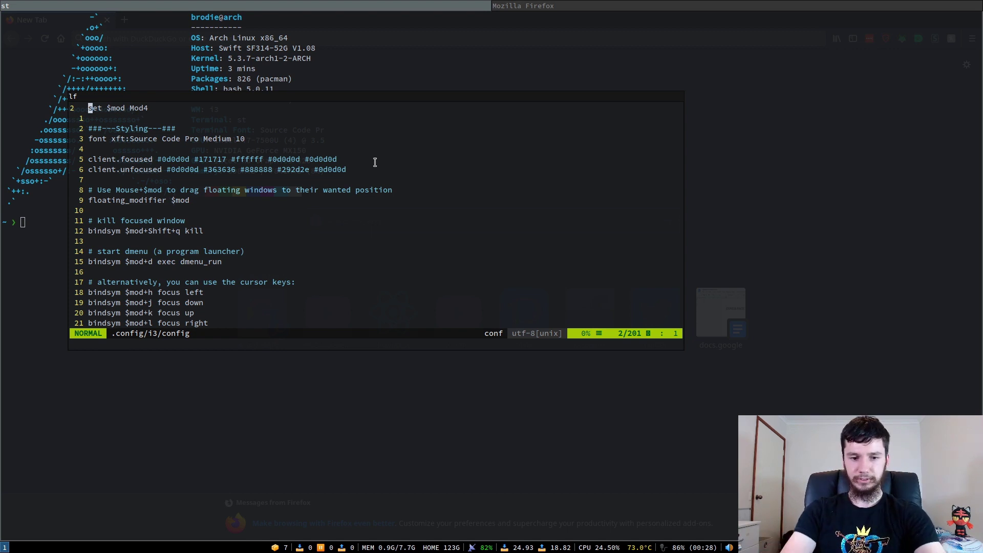
Step: Move the Vim cursor along line 2 onto $mod, then tile the editor back between st and Firefox
{"action": "key", "text": "space"}
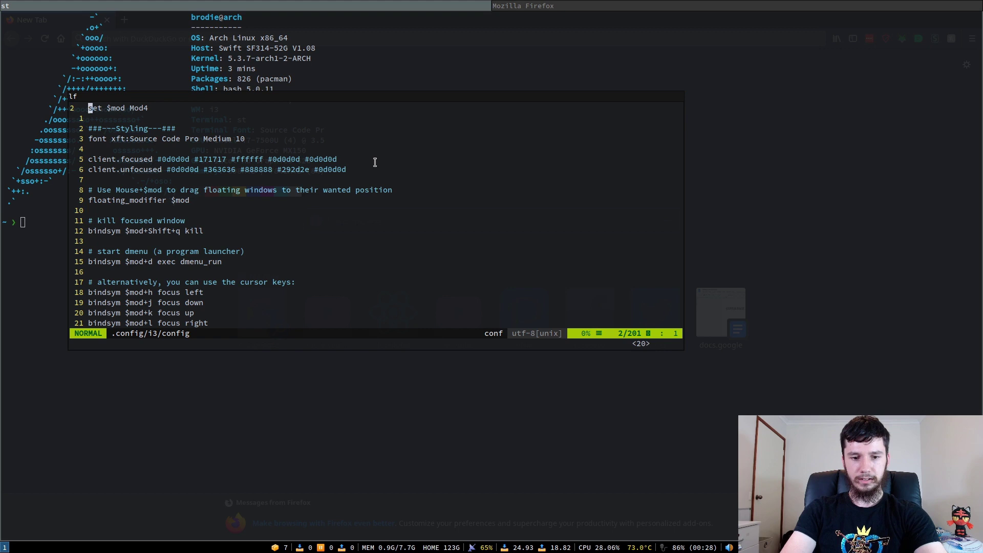
{"action": "key", "text": "l"}
{"action": "key", "text": "l"}
{"action": "key", "text": "l"}
{"action": "key", "text": "l"}
{"action": "key", "text": "l"}
{"action": "key", "text": "l"}
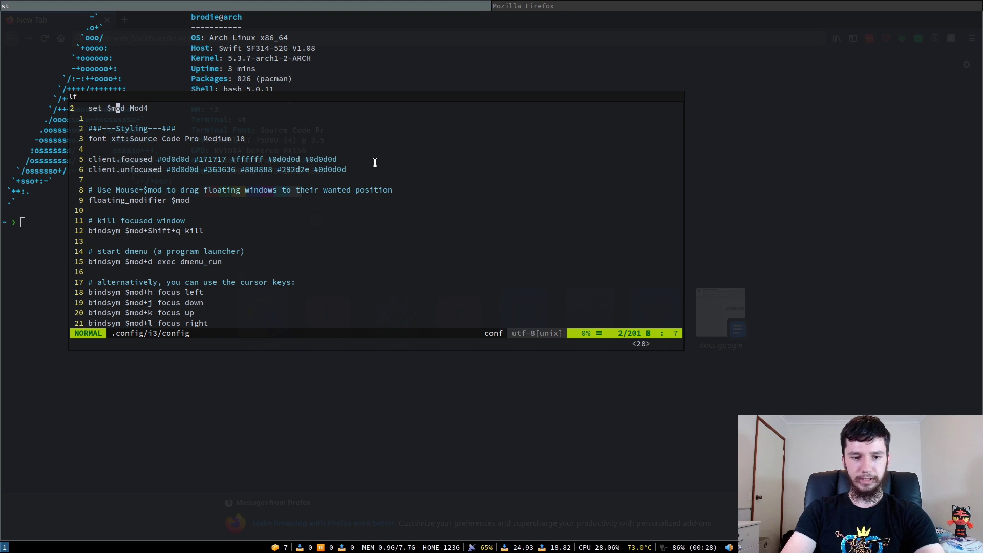
{"action": "key", "text": "l"}
{"action": "key", "text": "super+shift+space"}
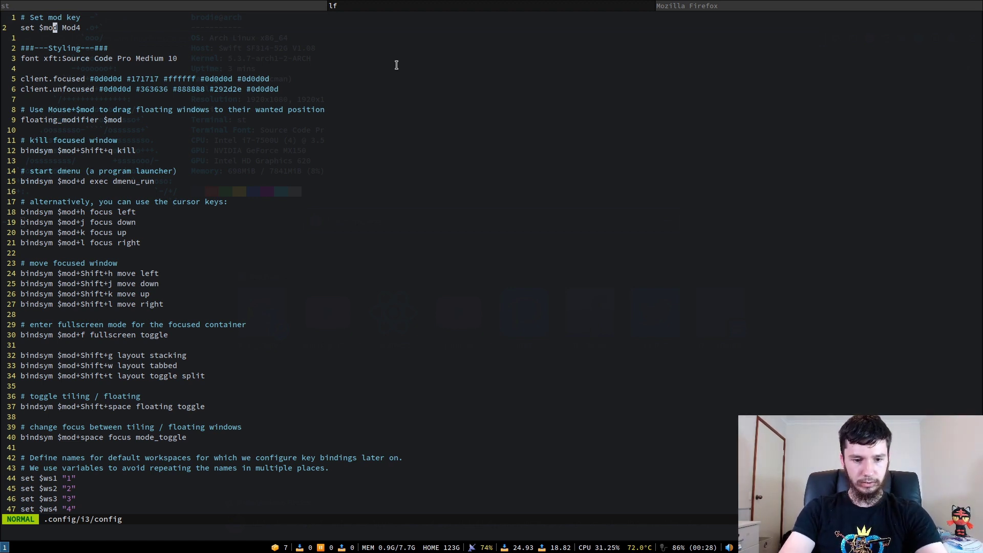
Step: Toggle the tabbed container to a horizontal split, giving st, the editor and Firefox three columns
{"action": "key", "text": "super+shift+t"}
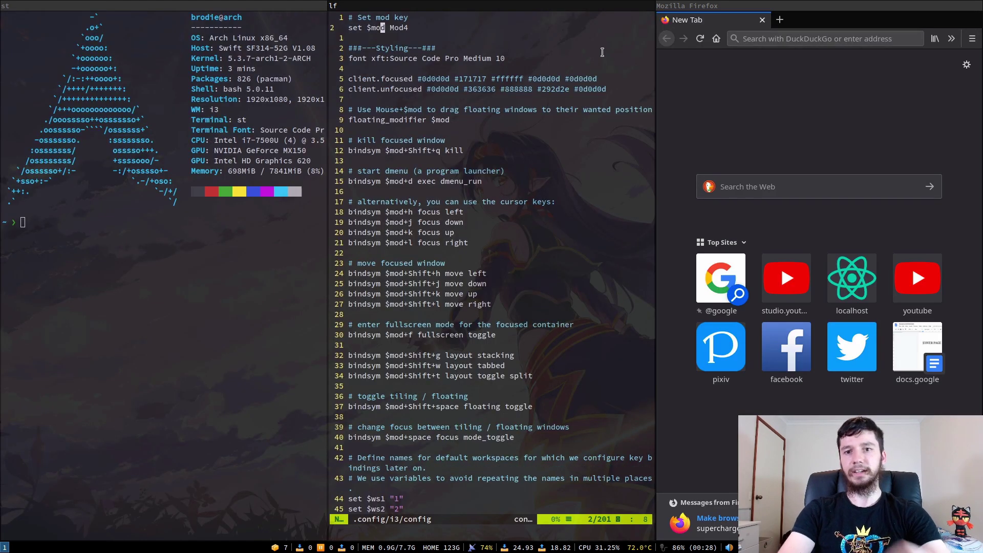